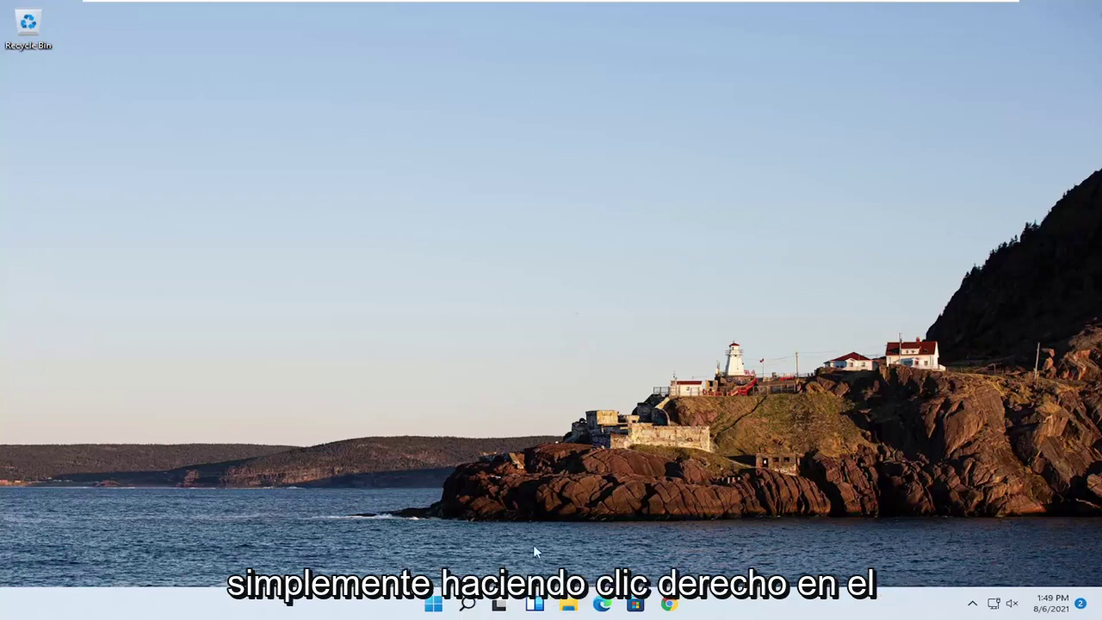
Open Task Manager from the Start context menu and move its window higher on screen
right_click(431, 606)
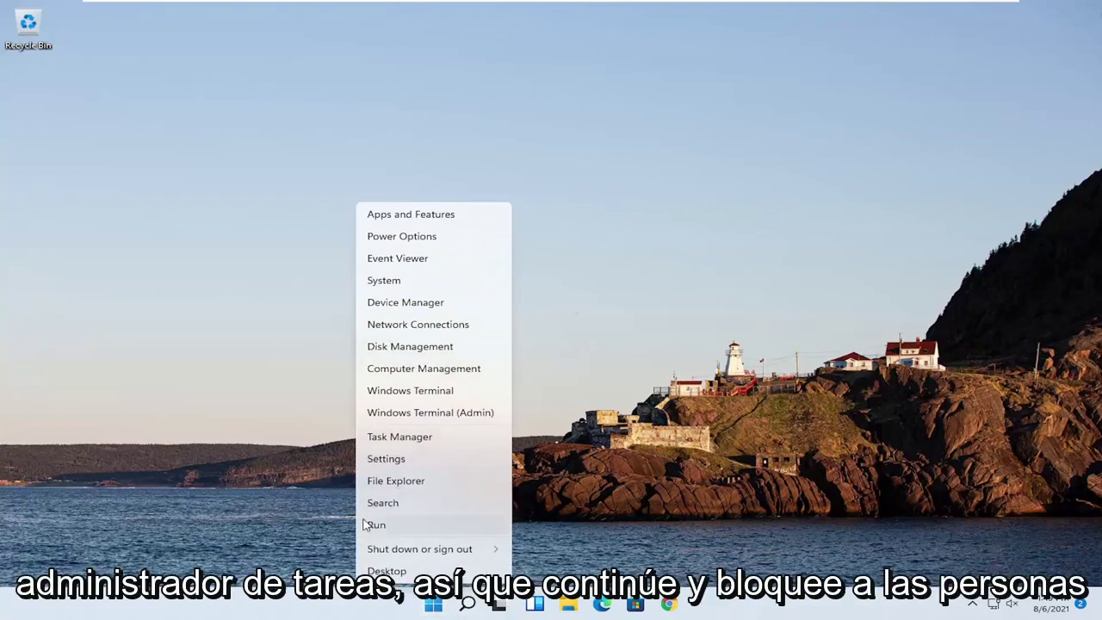
left_click(397, 438)
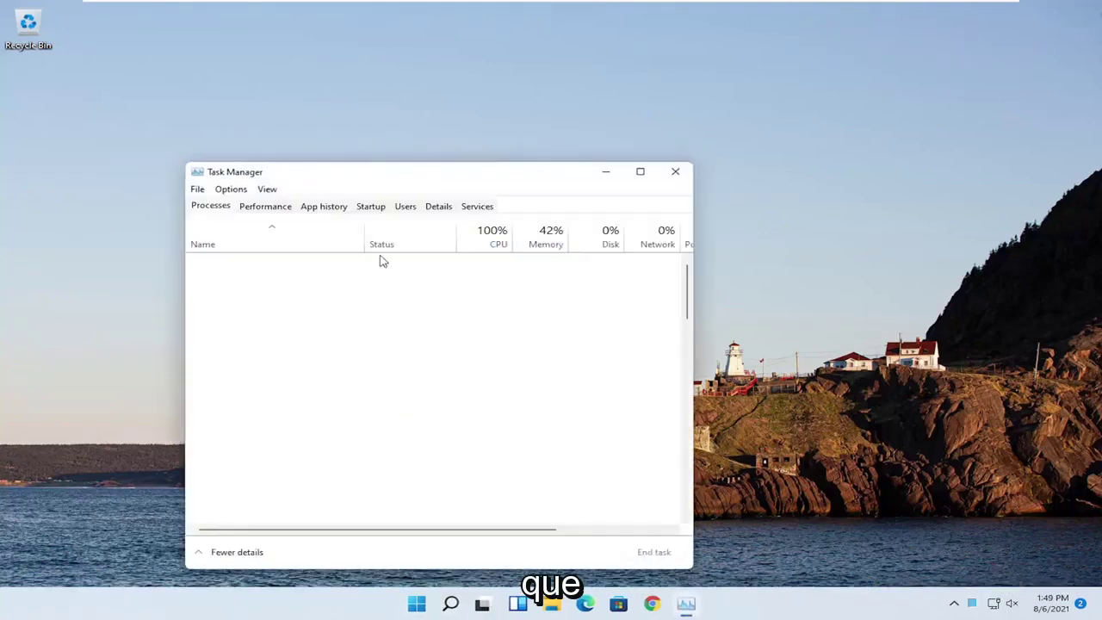
left_click_drag(361, 173, 469, 102)
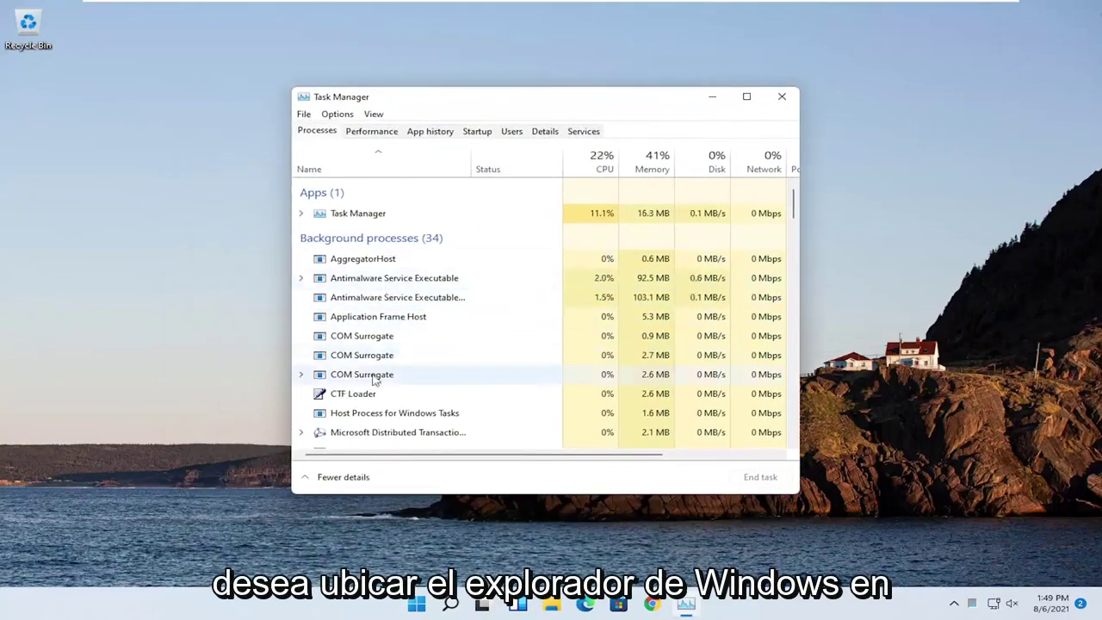
left_click_drag(798, 212, 794, 278)
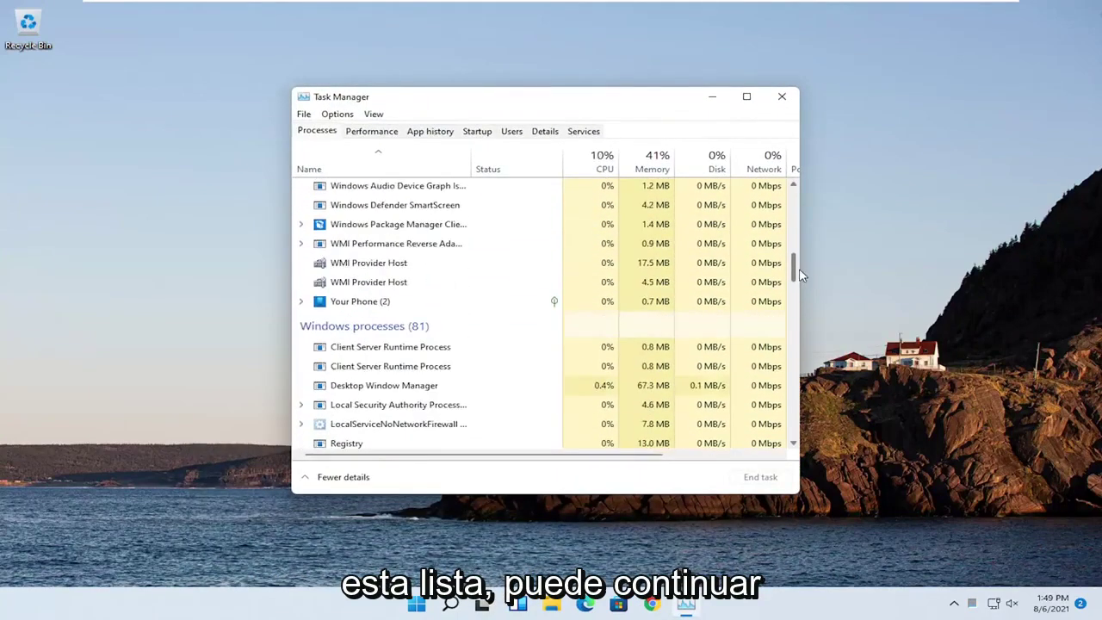
Find Windows Explorer in the process list and restart it
scroll(425, 389, "up", 3)
scroll(370, 302, "up", 2)
scroll(364, 313, "up", 2)
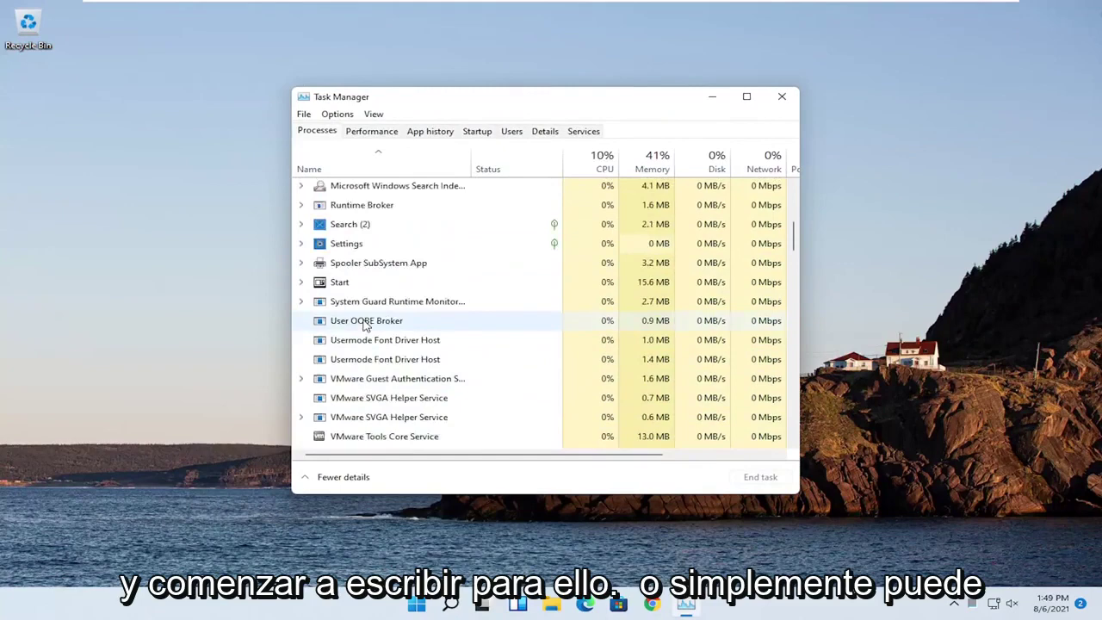
scroll(361, 320, "up", 2)
scroll(364, 324, "down", 7)
scroll(363, 331, "down", 3)
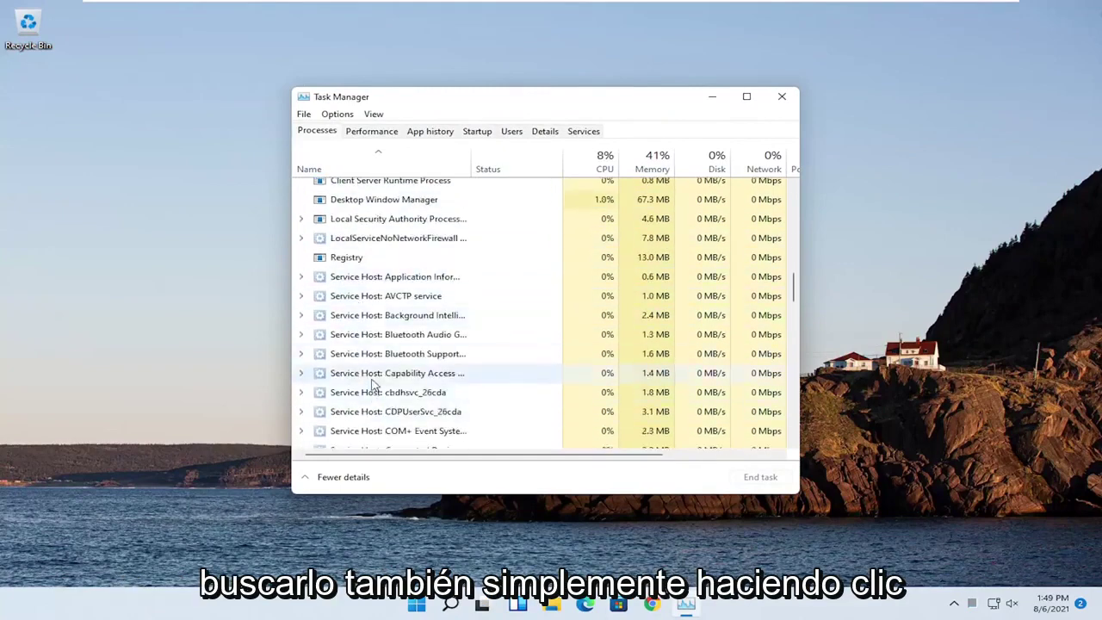
left_click(370, 354)
scroll(370, 355, "down", 3)
scroll(374, 277, "down", 4)
key("w")
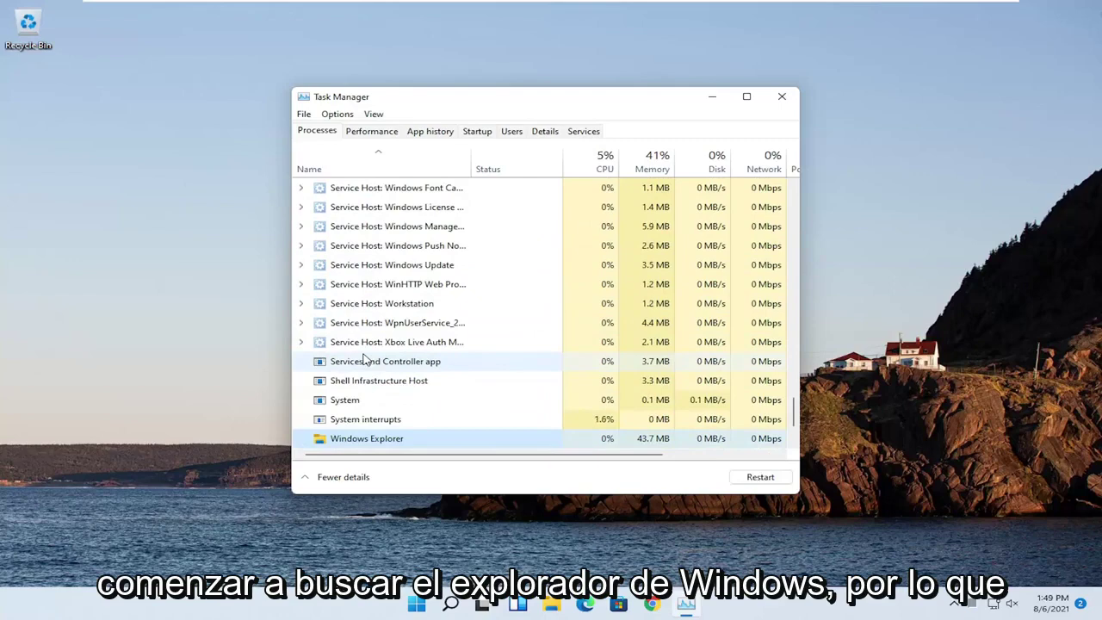
scroll(364, 362, "down", 1)
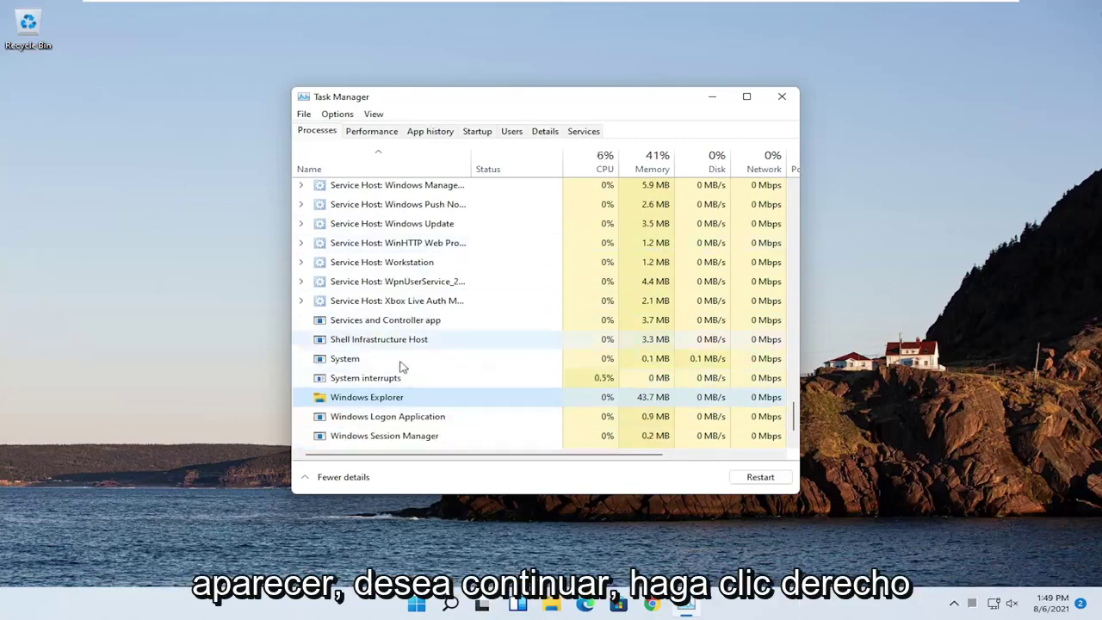
right_click(356, 400)
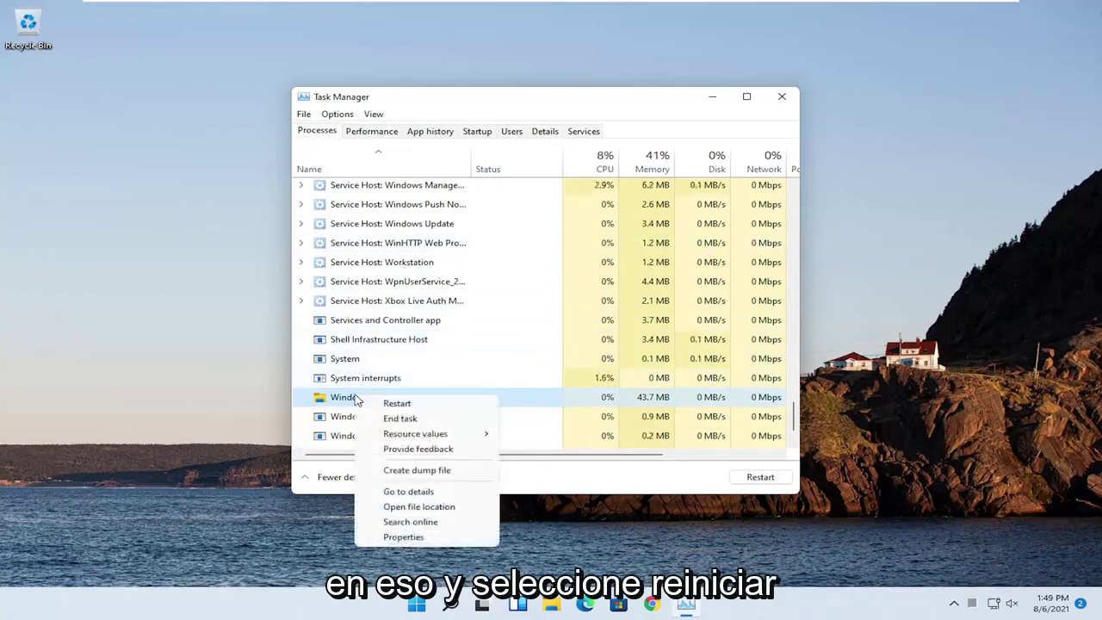
left_click(366, 403)
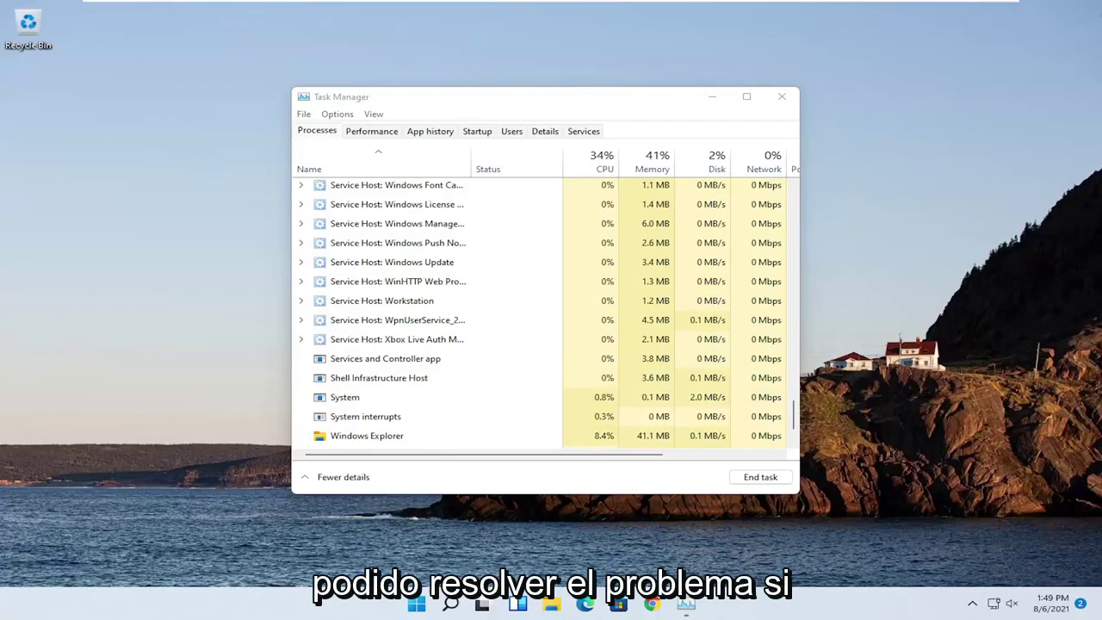
Close Task Manager and search Windows for 'cmd'
left_click(786, 99)
left_click(465, 606)
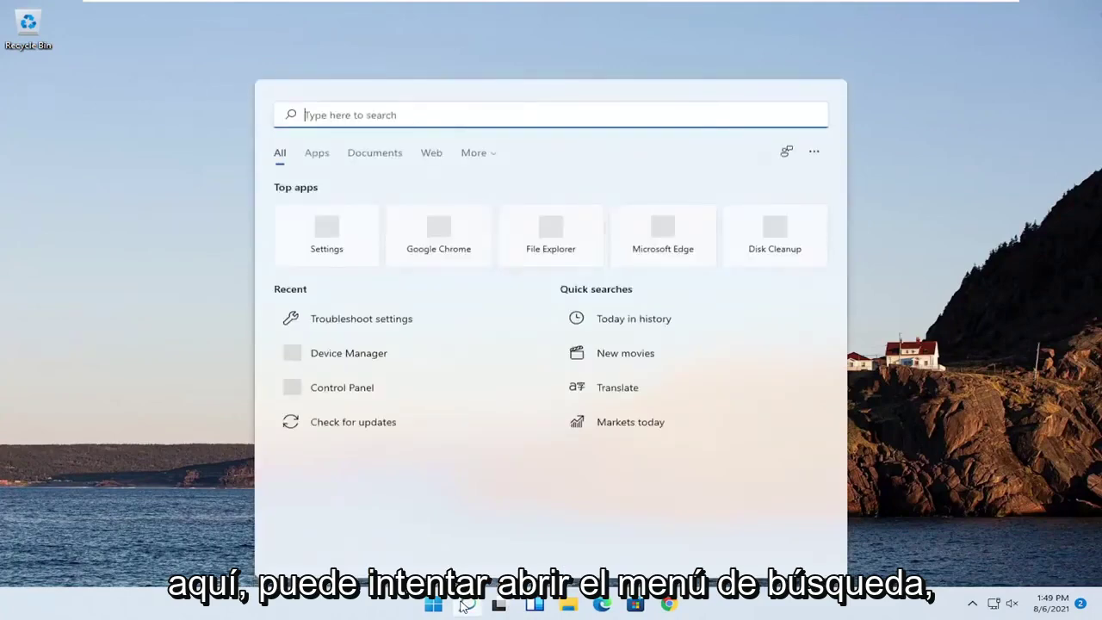
type("cmd")
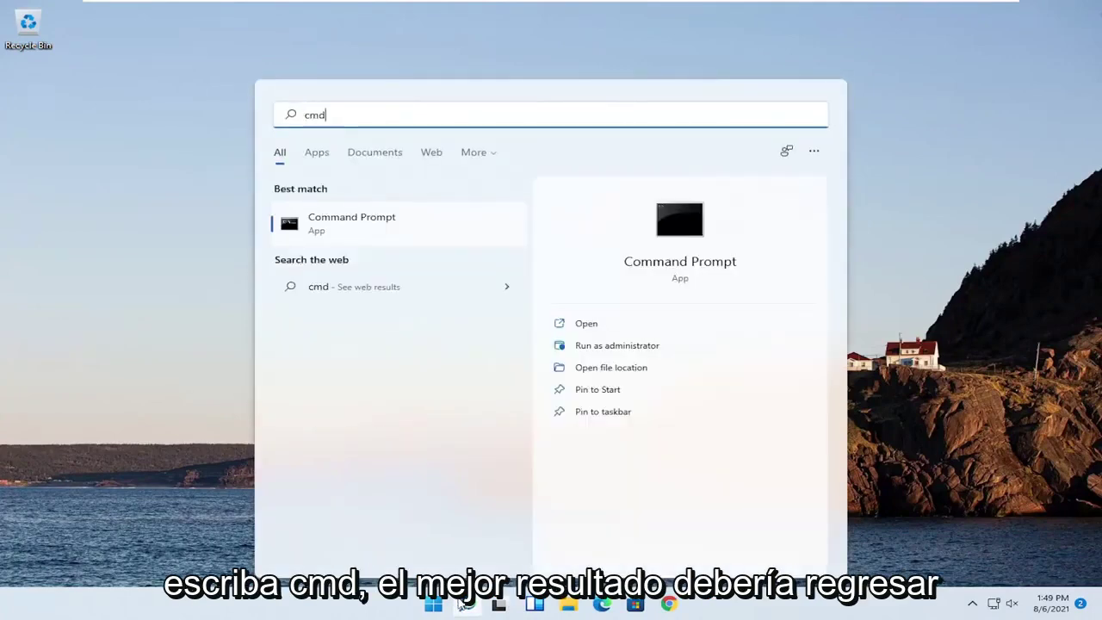
Run Command Prompt as administrator and approve the UAC prompt
right_click(394, 227)
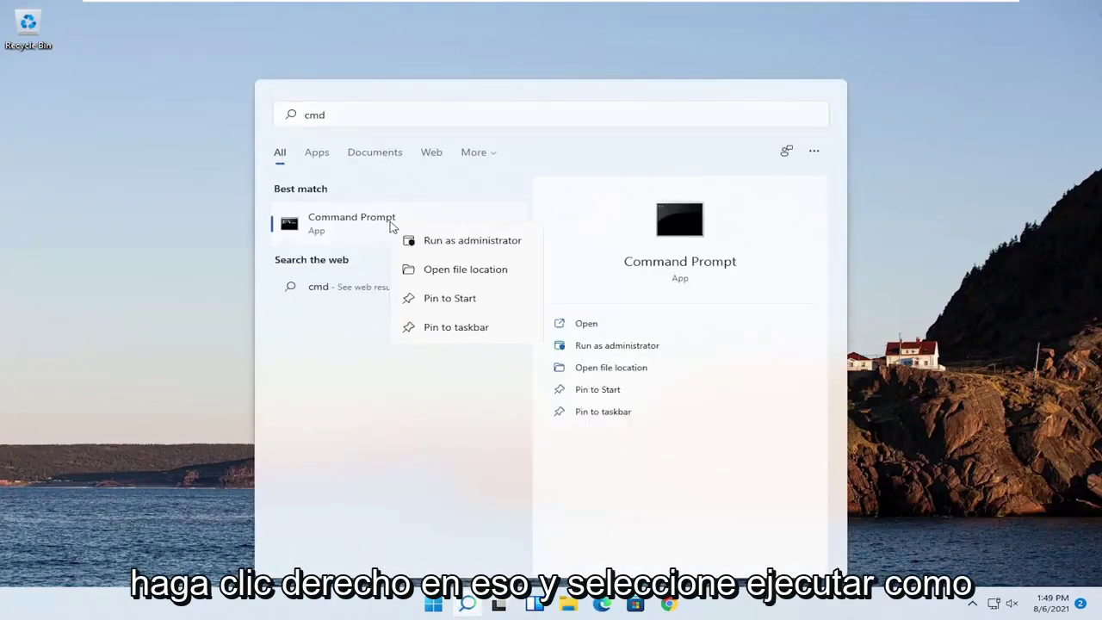
left_click(449, 242)
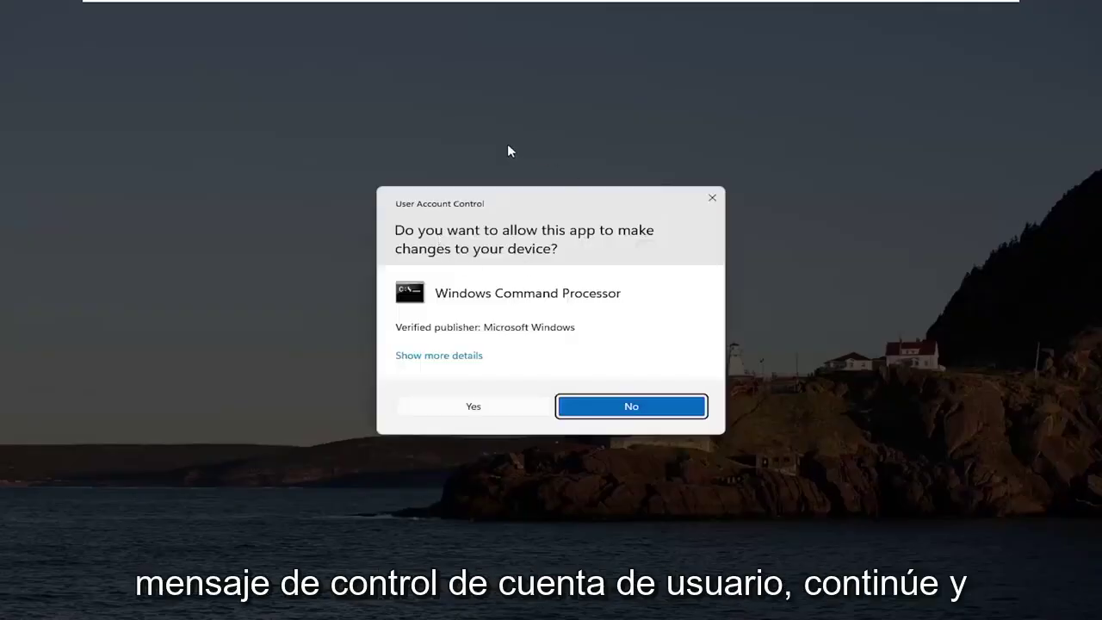
left_click(479, 412)
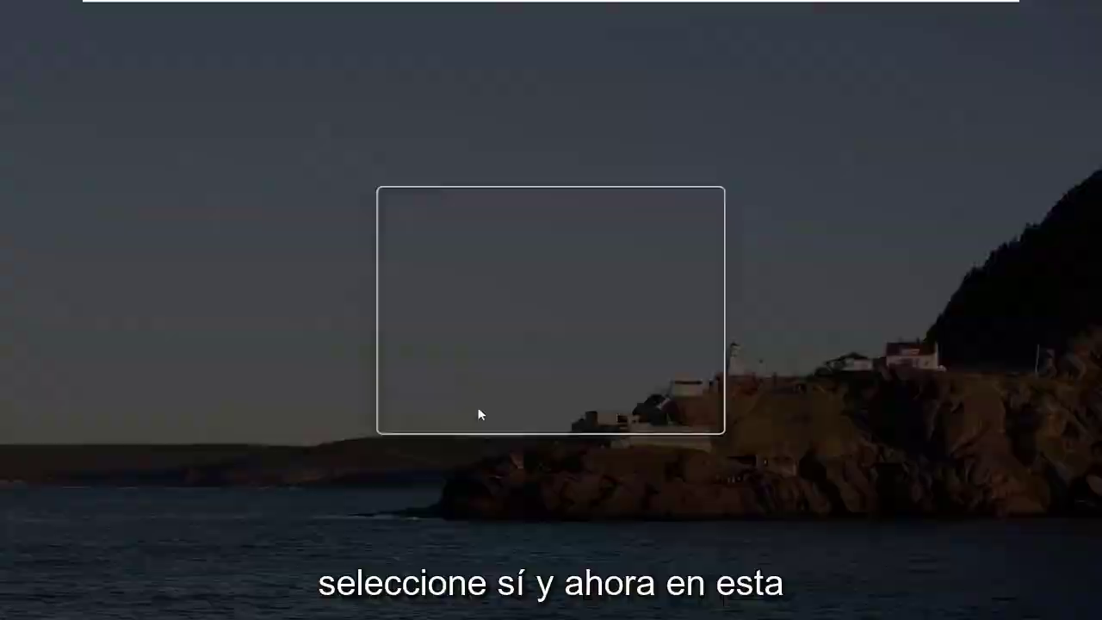
Run 'sfc /scannow' in the elevated Command Prompt window
left_click_drag(391, 115, 452, 94)
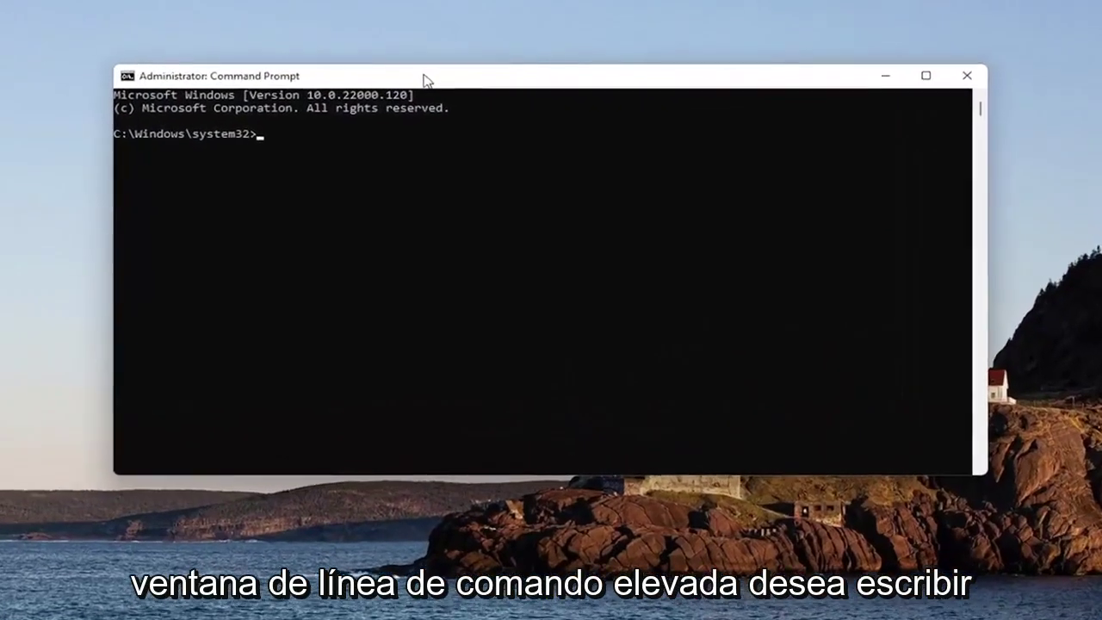
type("sf")
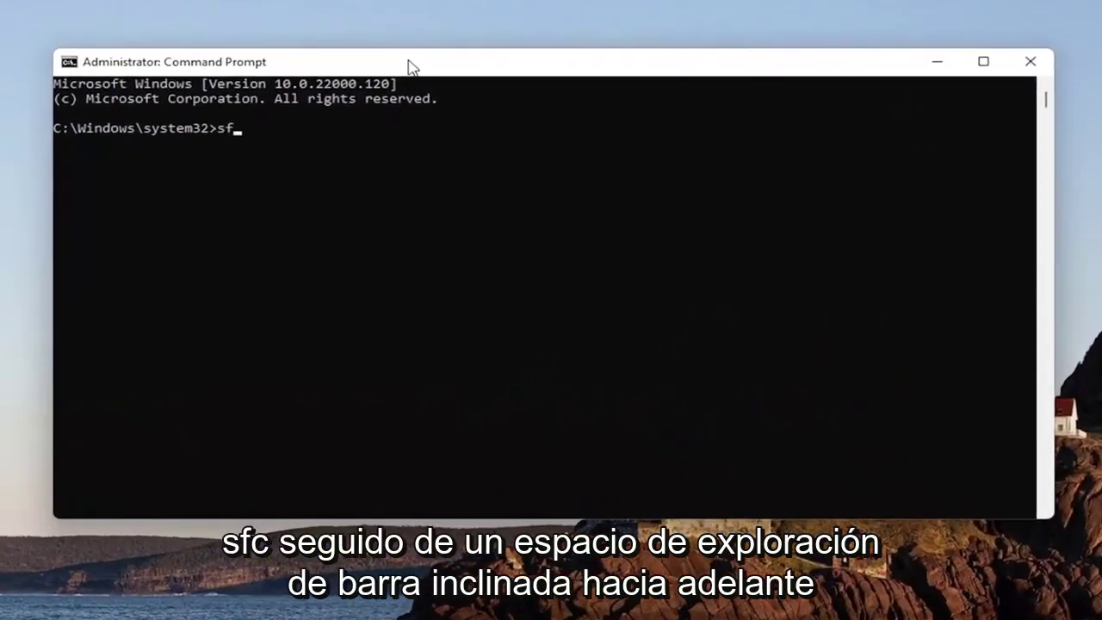
type("c")
type(" /scannow")
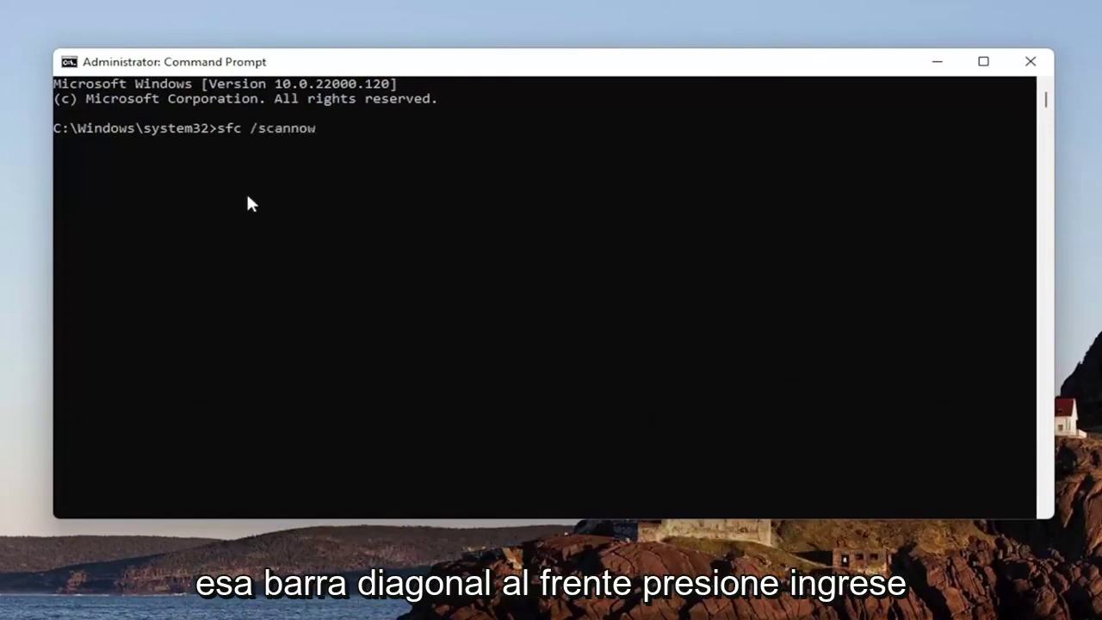
key("Return")
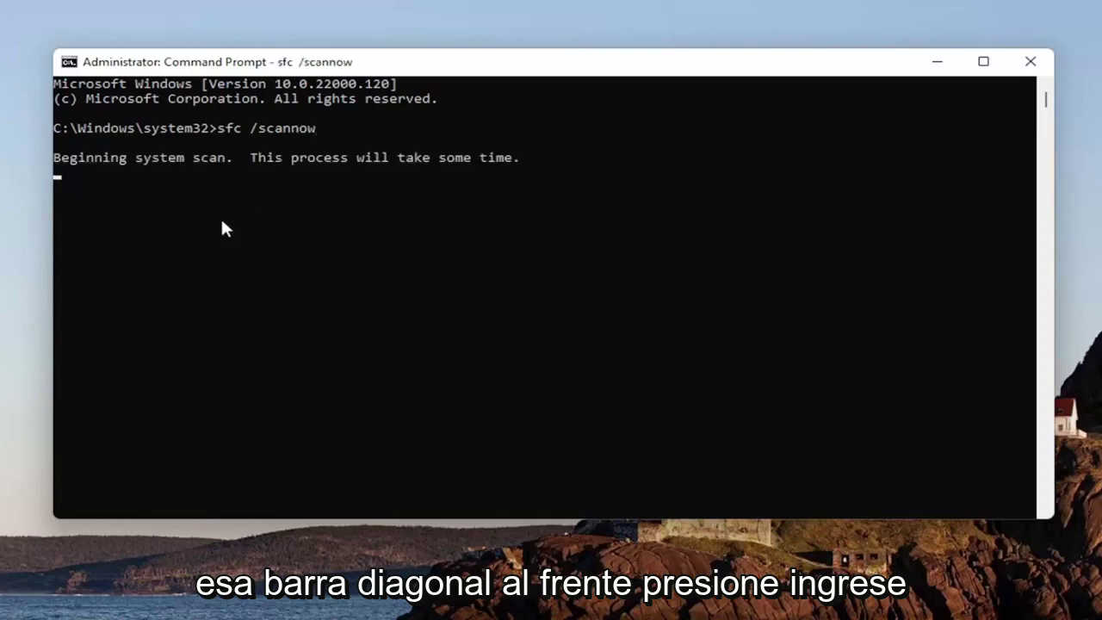